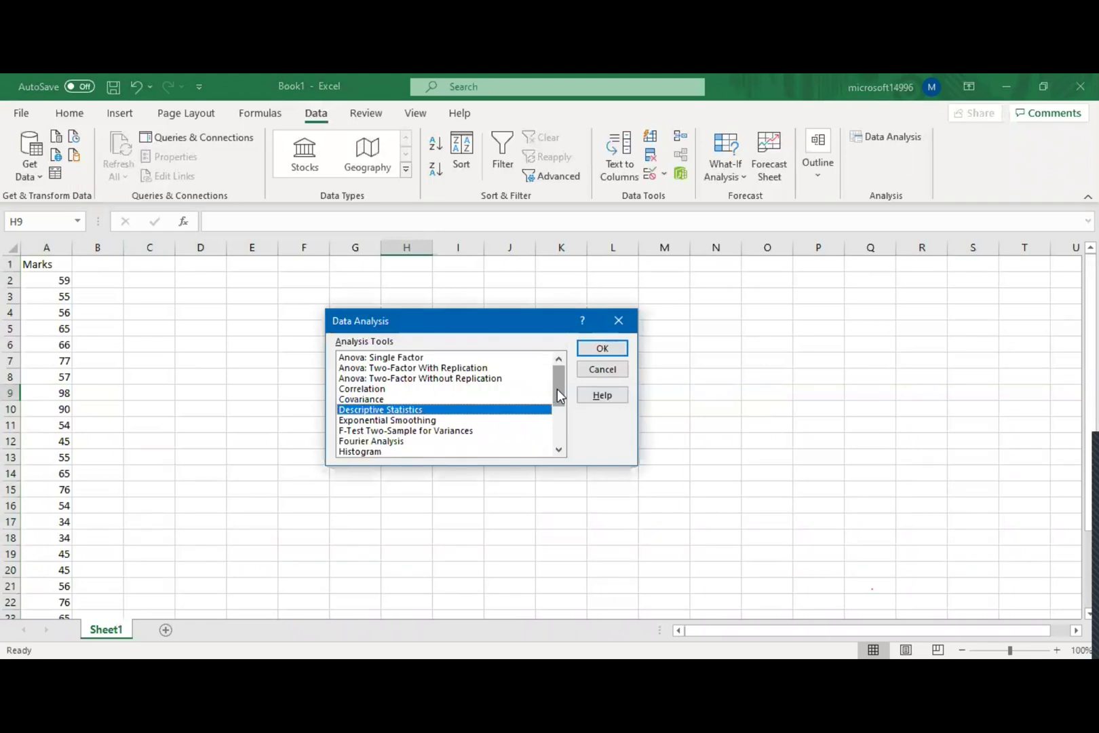
Browse the Analysis Tools list, then select and launch Random Number Generation.
click(475, 389)
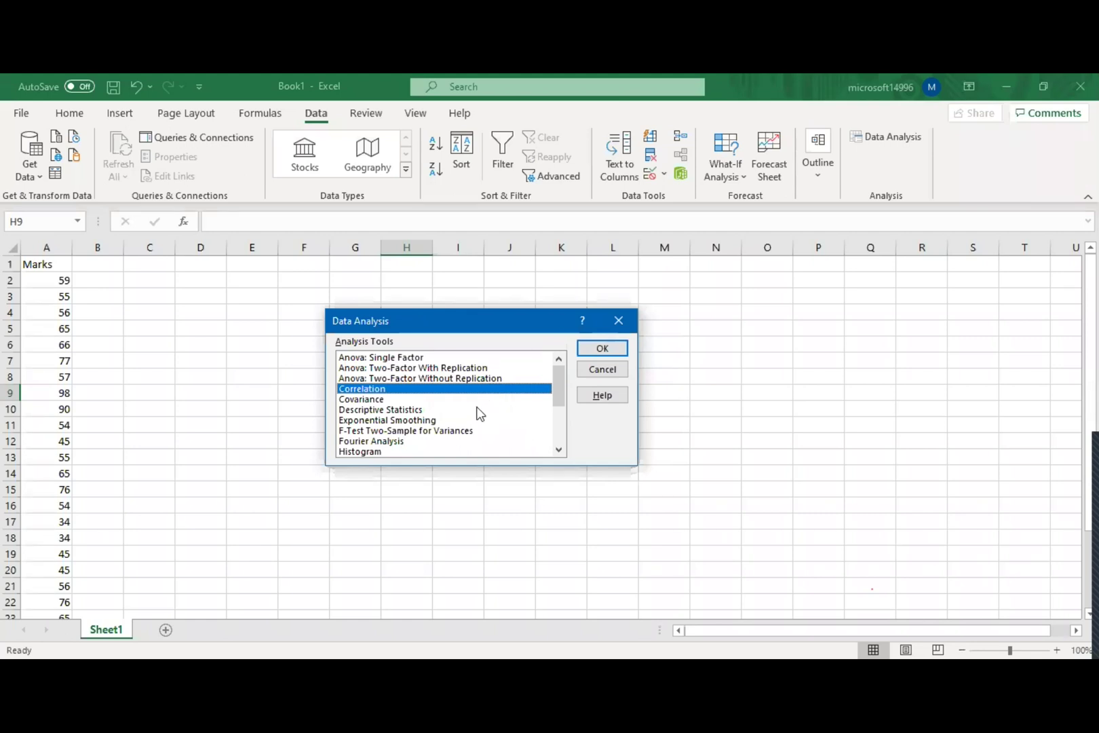
click(473, 410)
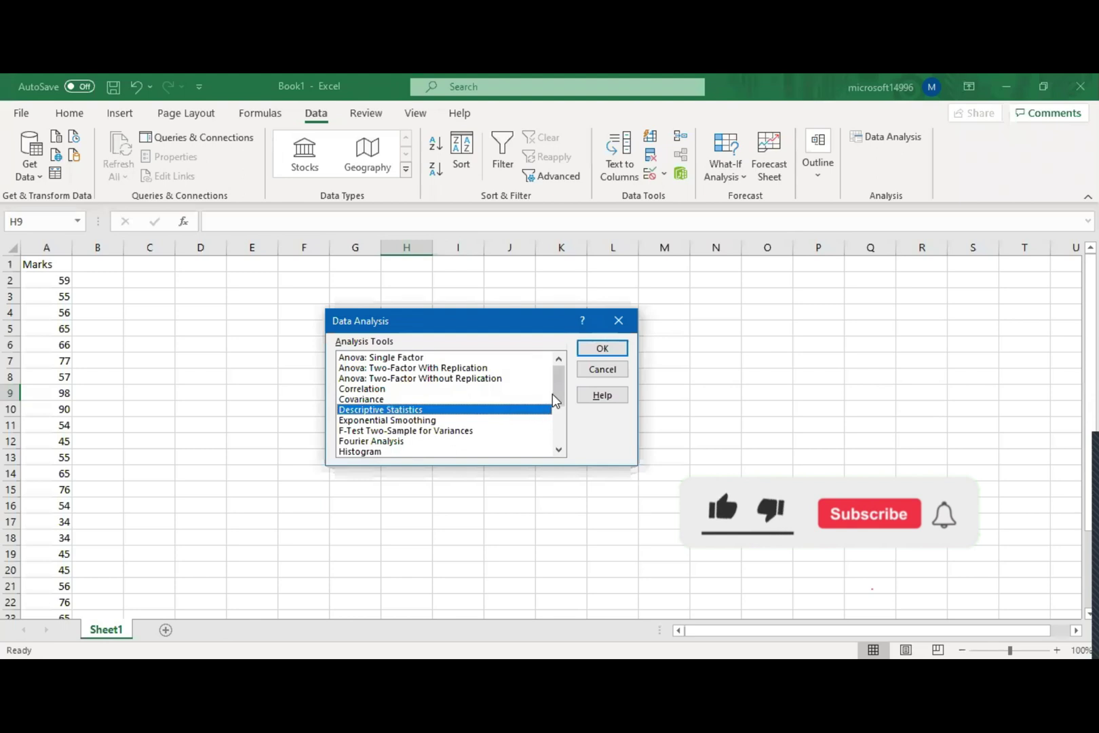
scroll(474, 410, down, 2)
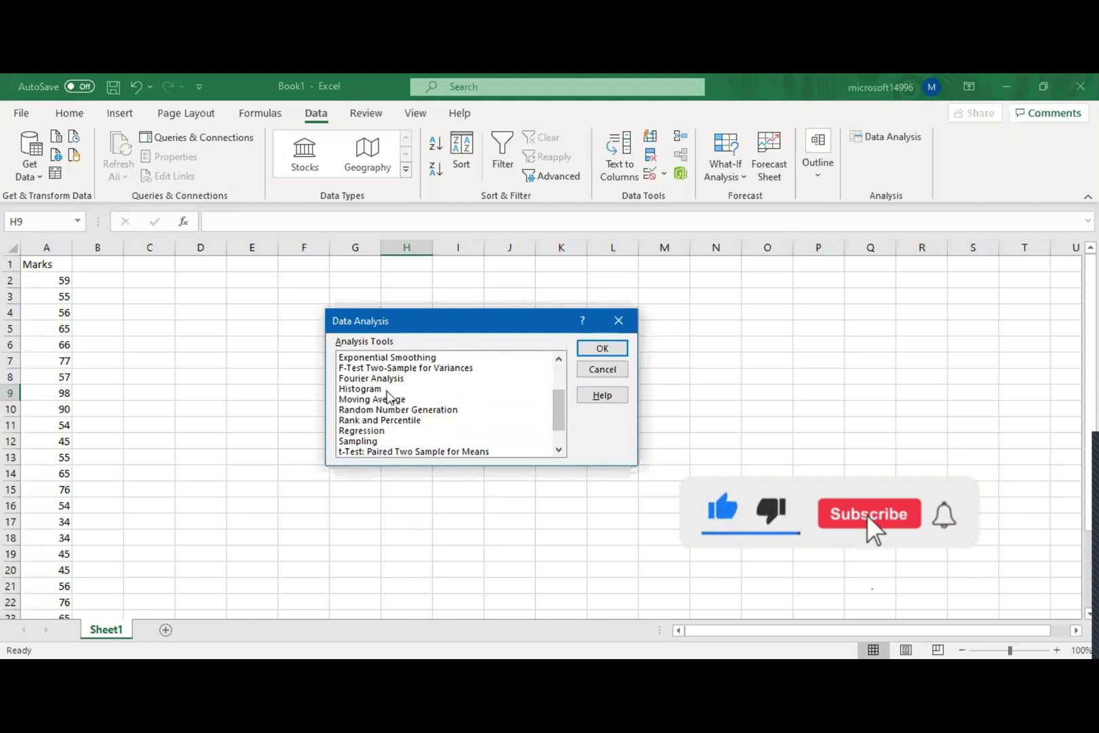
click(387, 390)
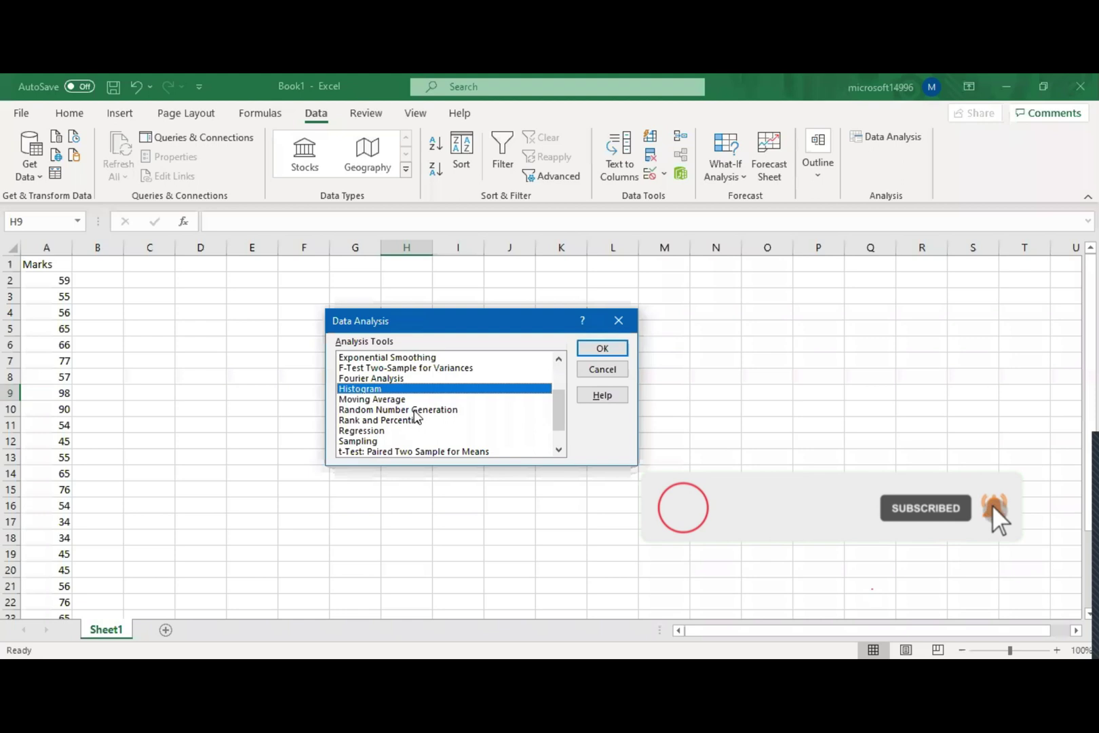
click(456, 410)
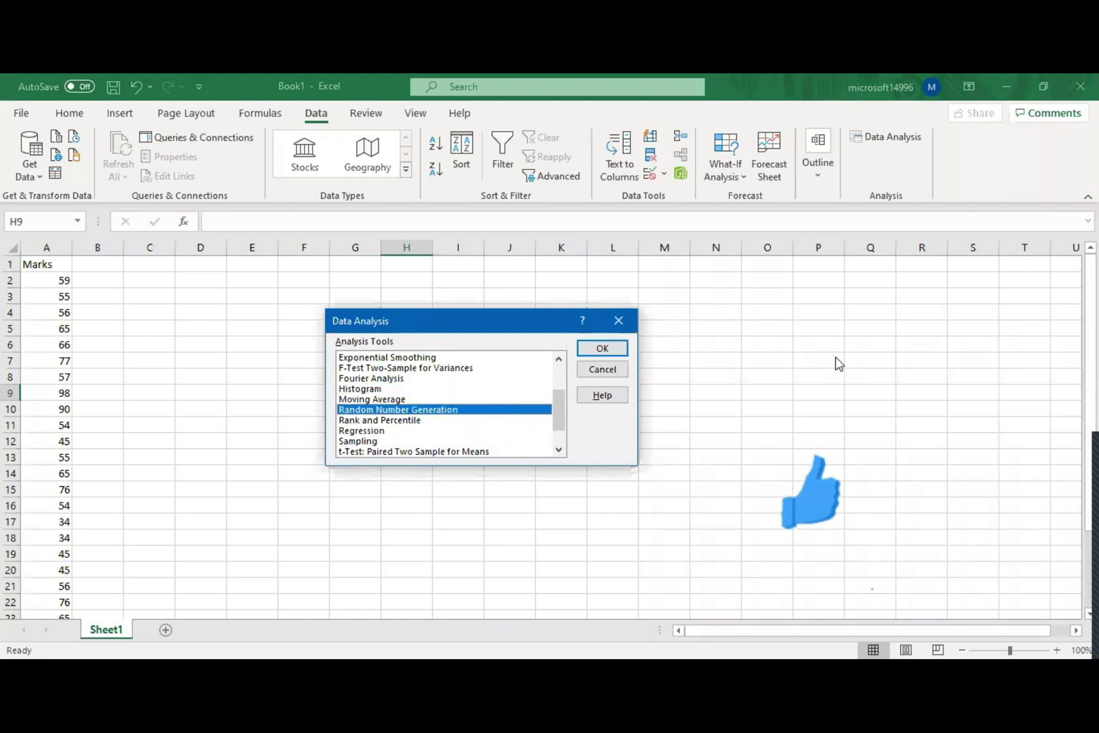
click(614, 356)
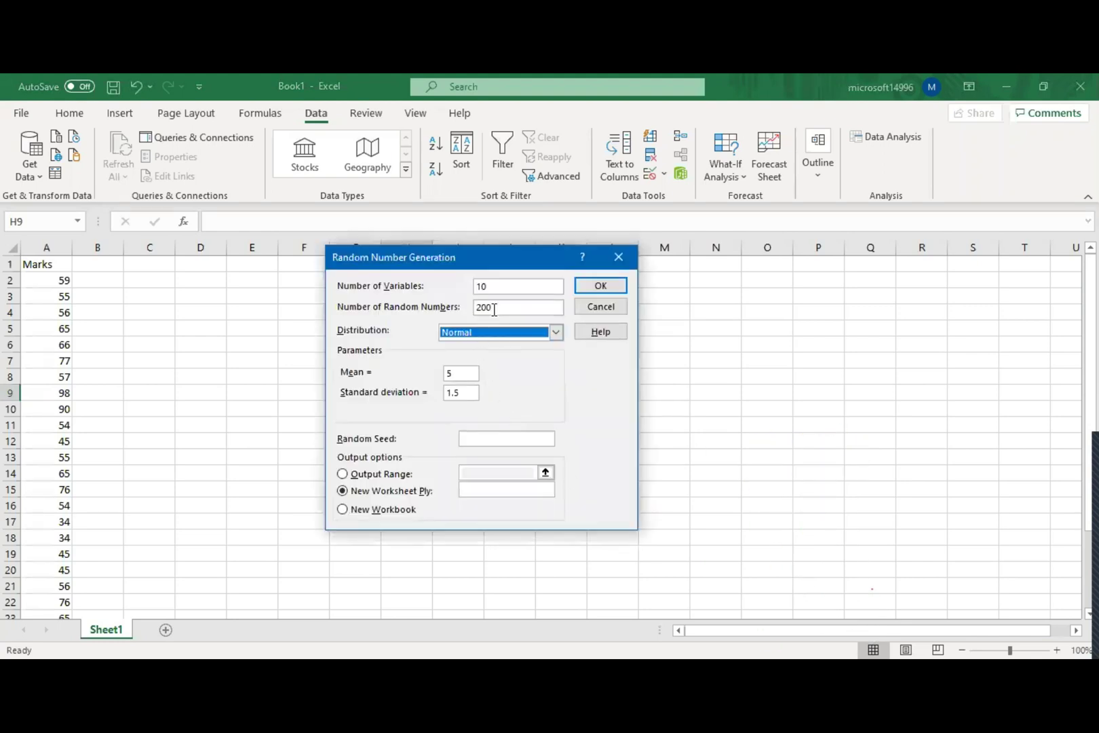
Enter 5 variables and 500 random numbers, and pick the Discrete distribution.
click(498, 289)
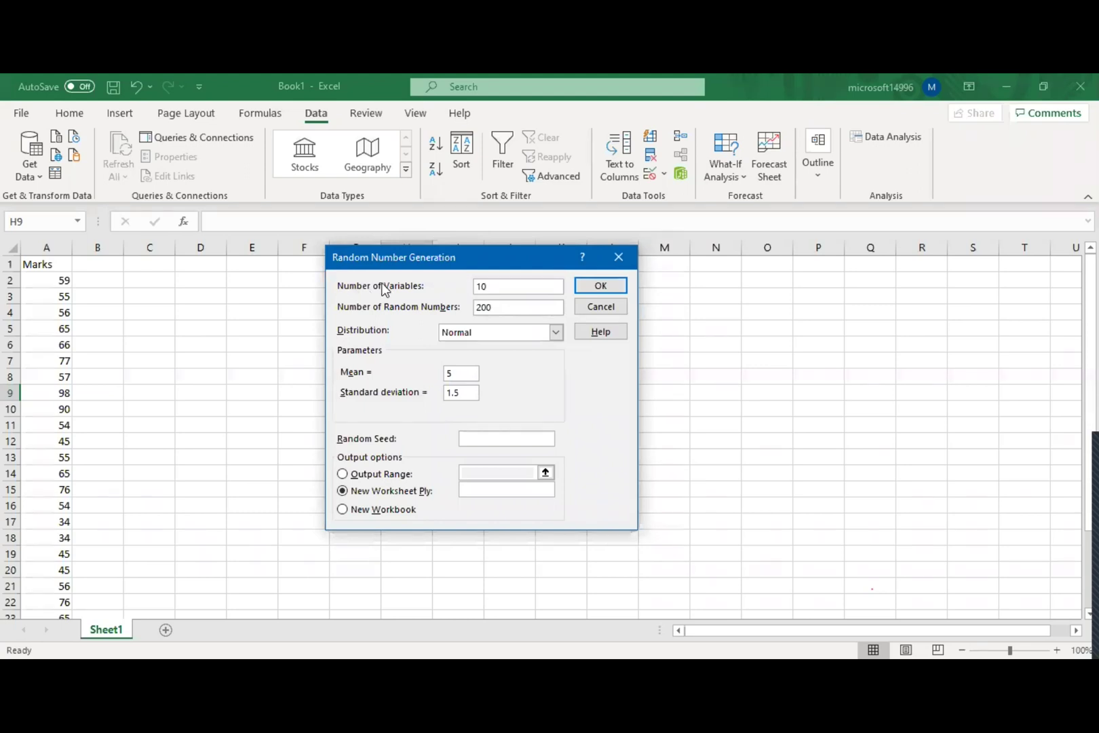
drag(488, 281, 470, 287)
text(500)
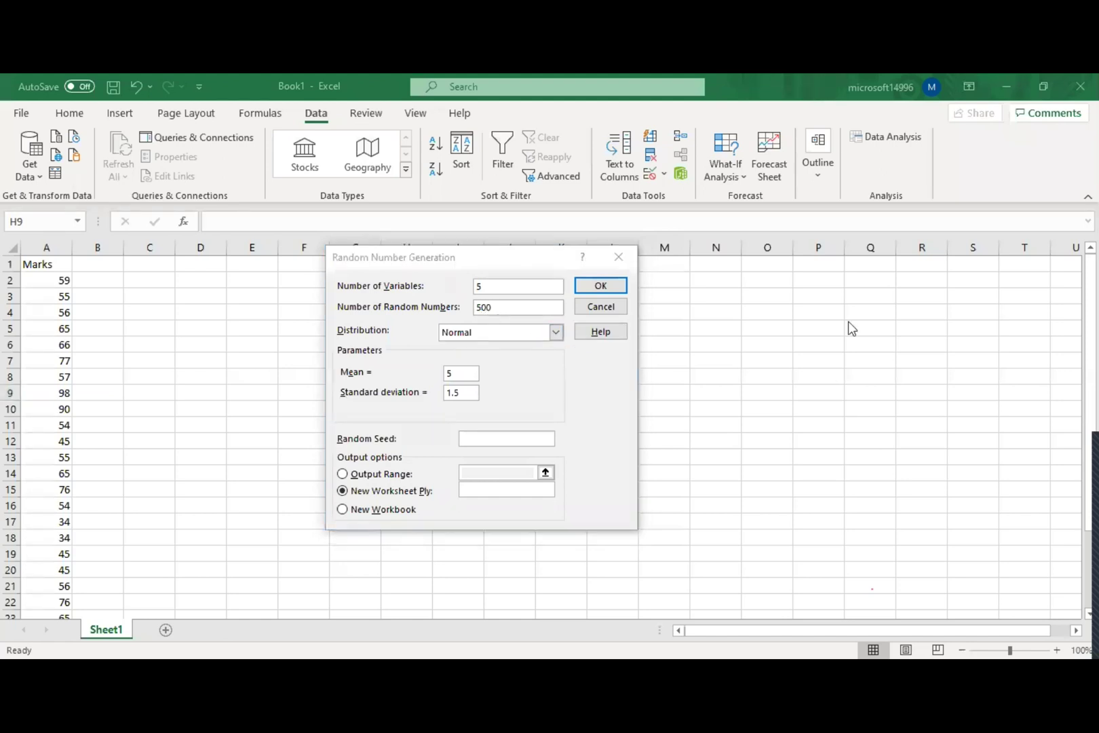
click(555, 332)
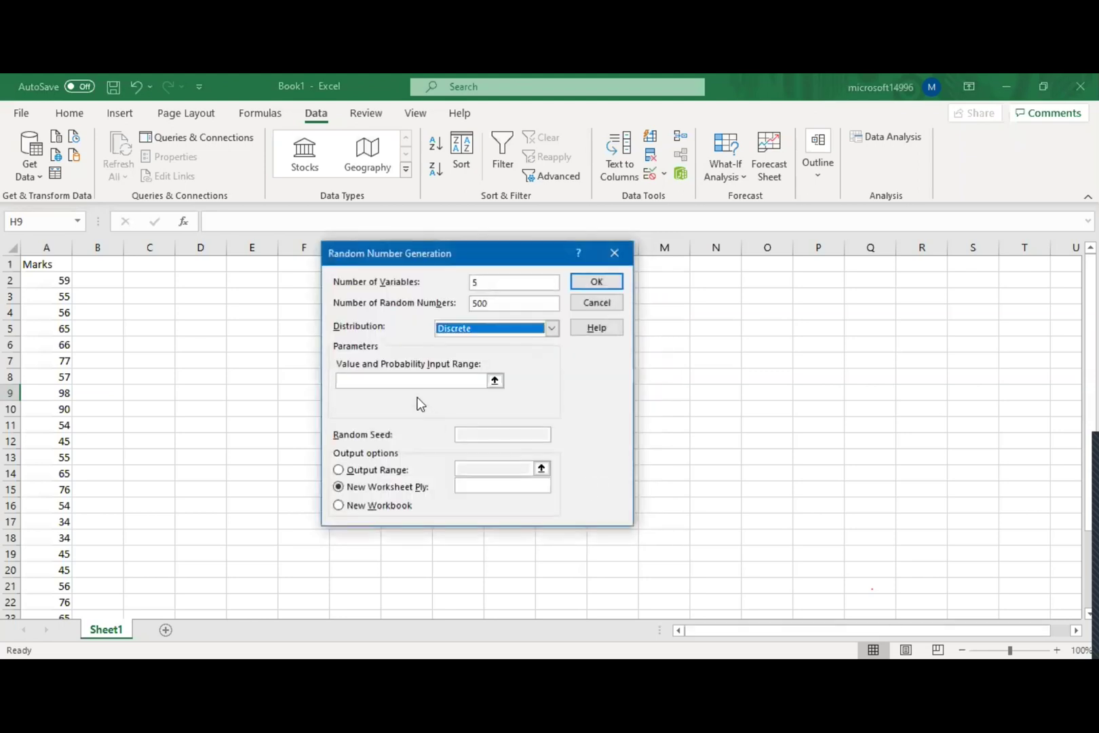
Try the Patterned and Poisson distributions, starting to enter a Lambda value.
click(494, 382)
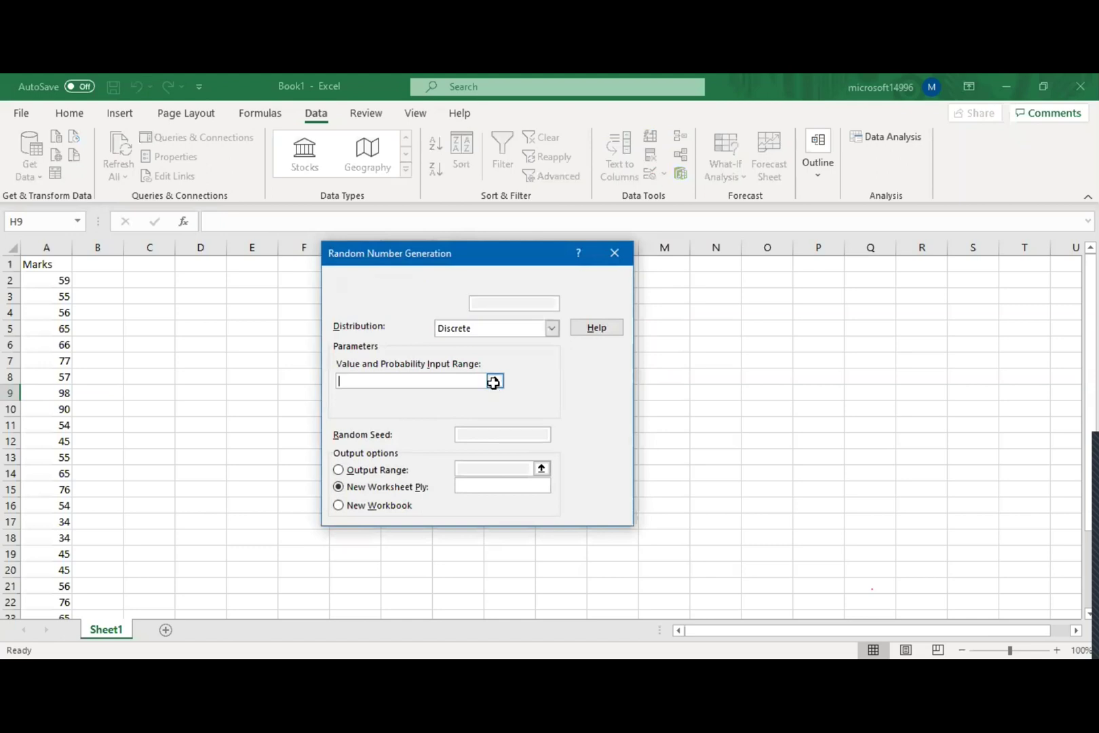
click(626, 272)
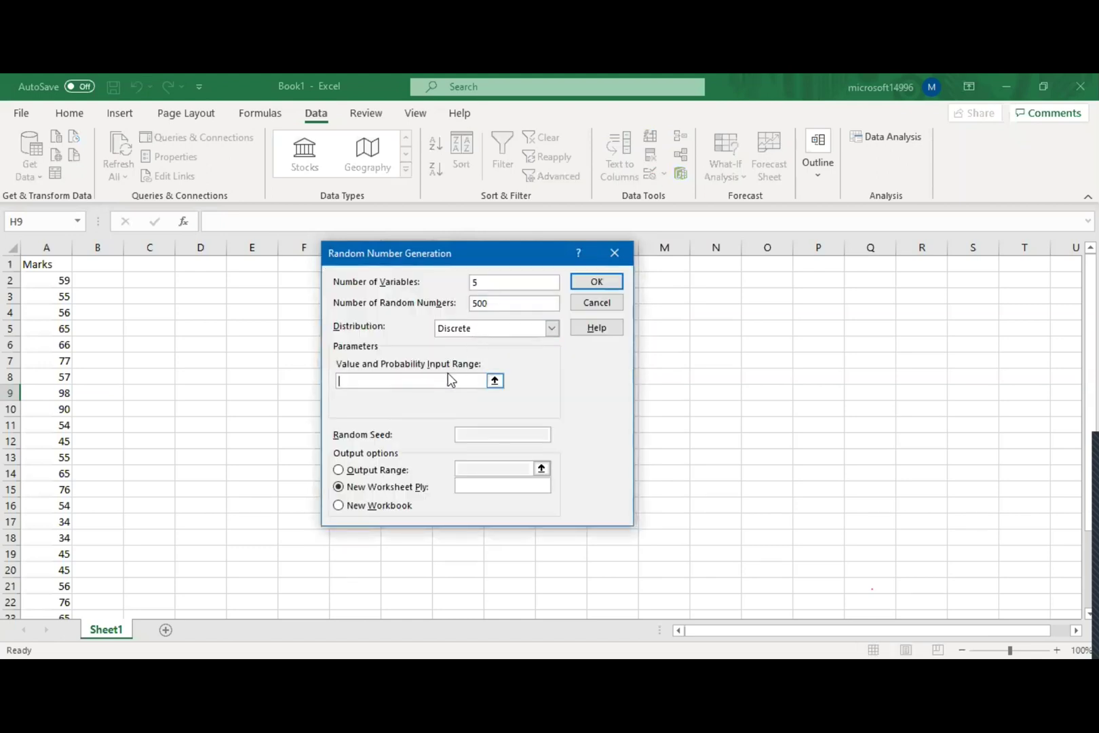
click(552, 327)
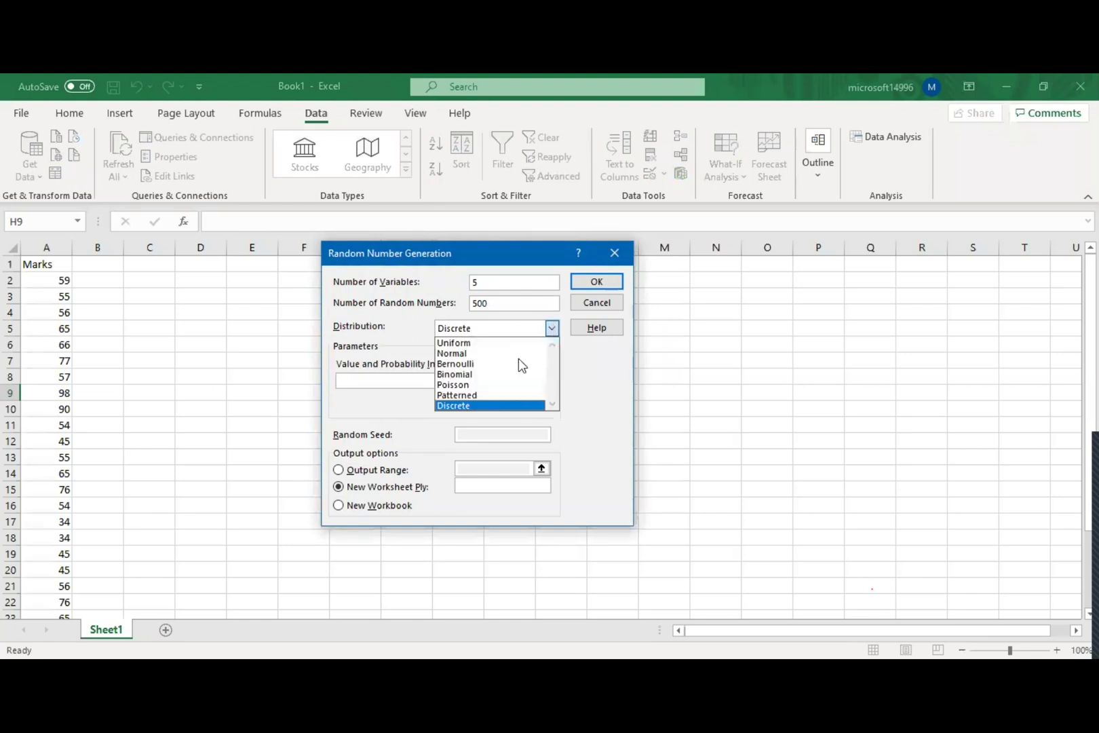
click(498, 396)
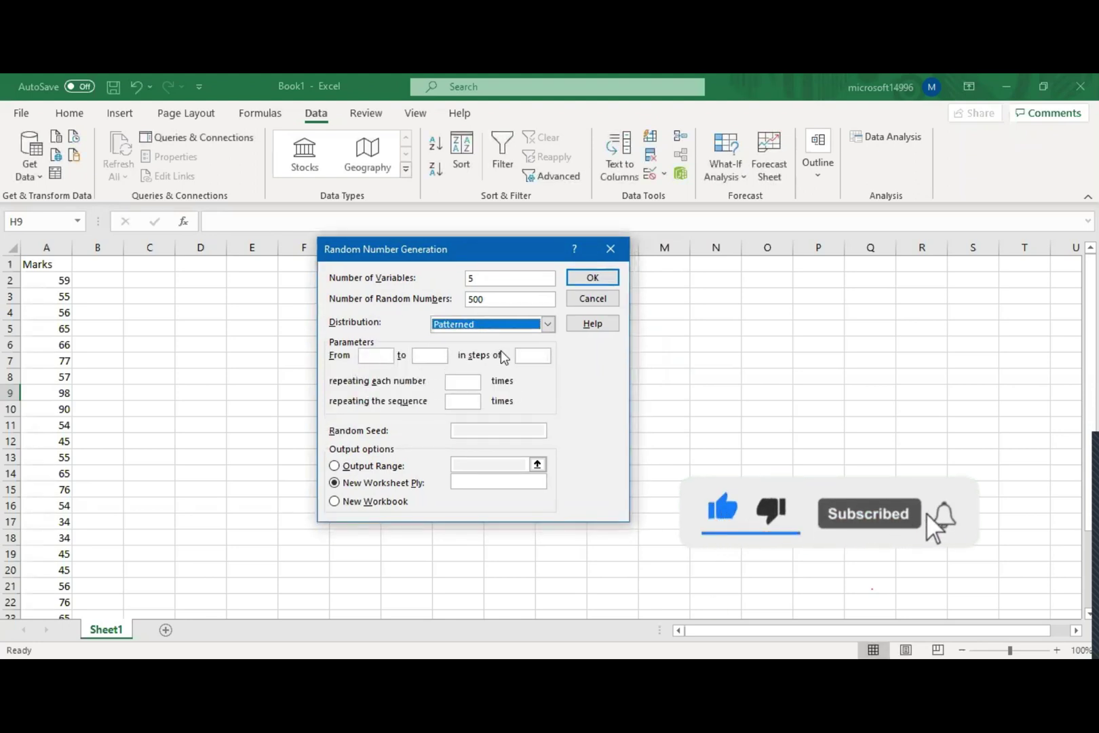
click(546, 324)
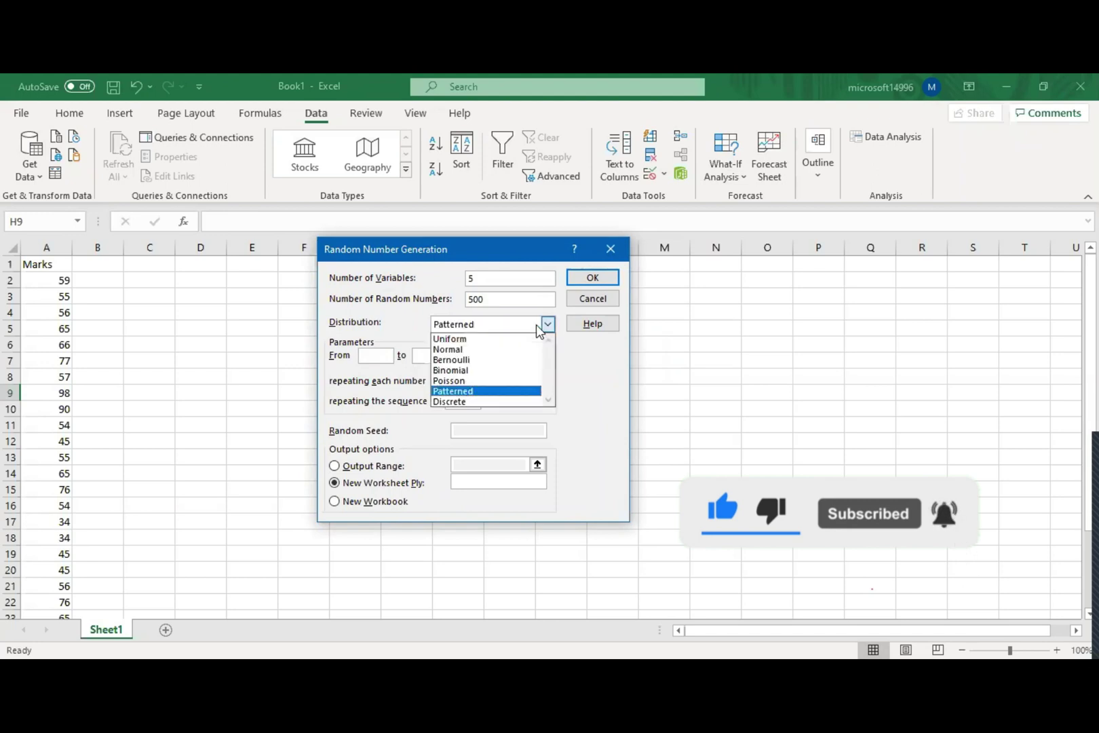
click(502, 384)
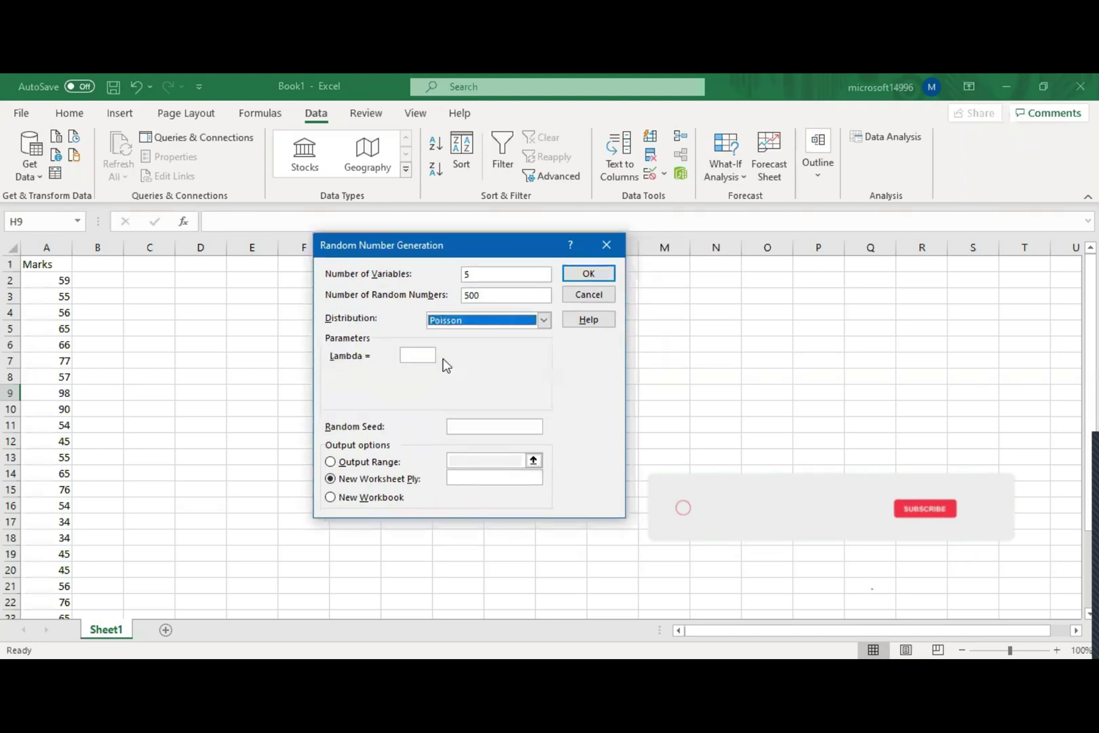
click(430, 359)
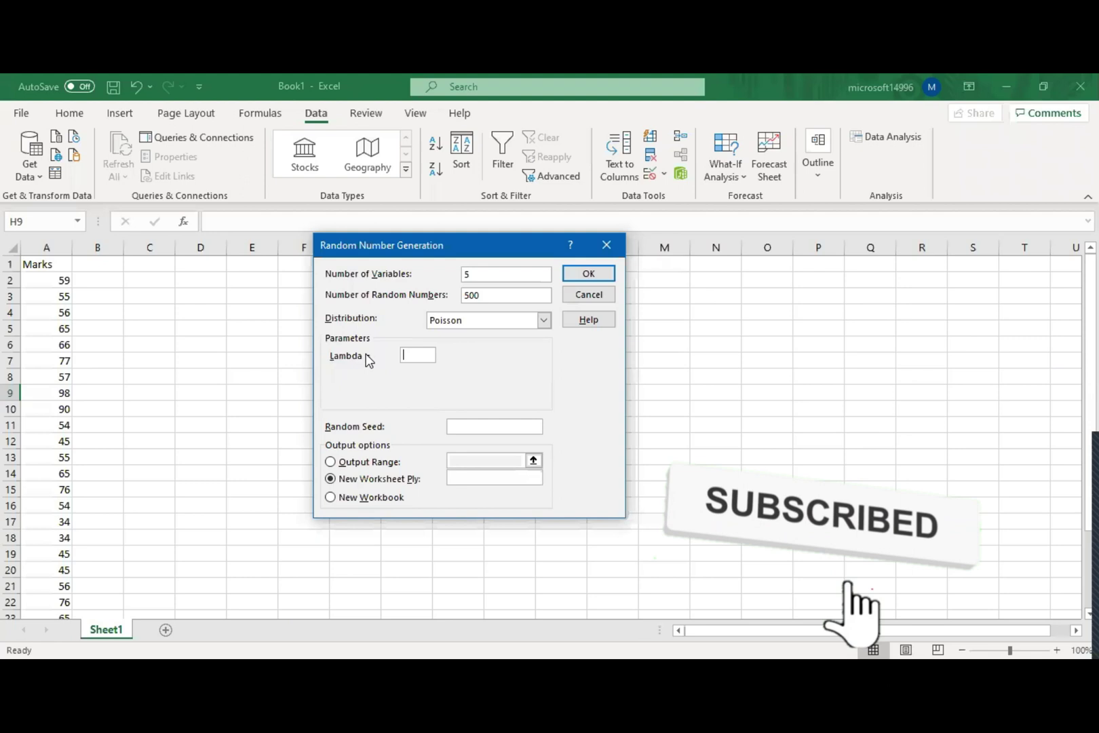
text(5)
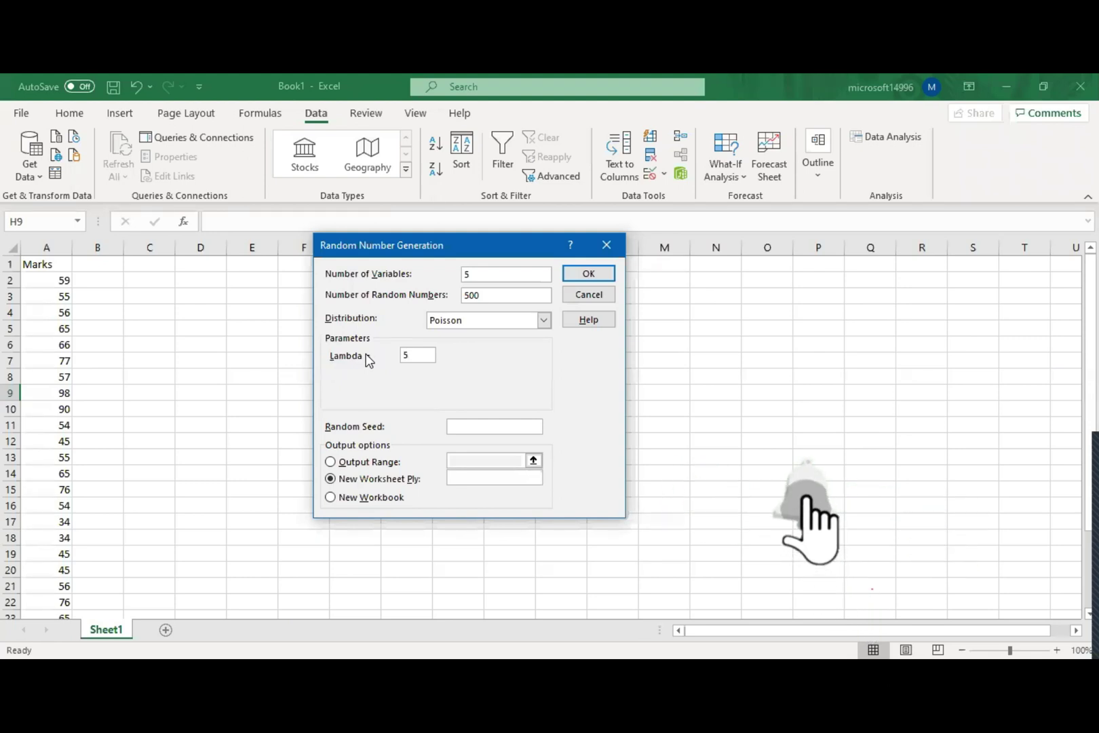
Settle on Binomial as the distribution.
click(489, 324)
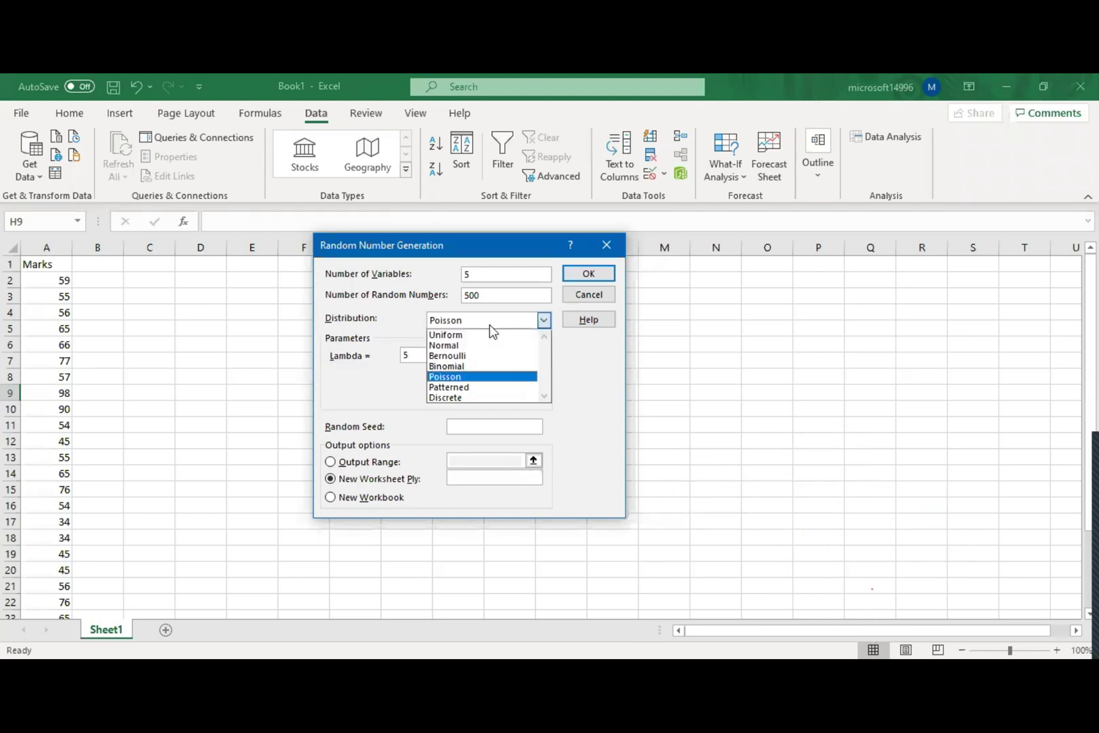
click(475, 363)
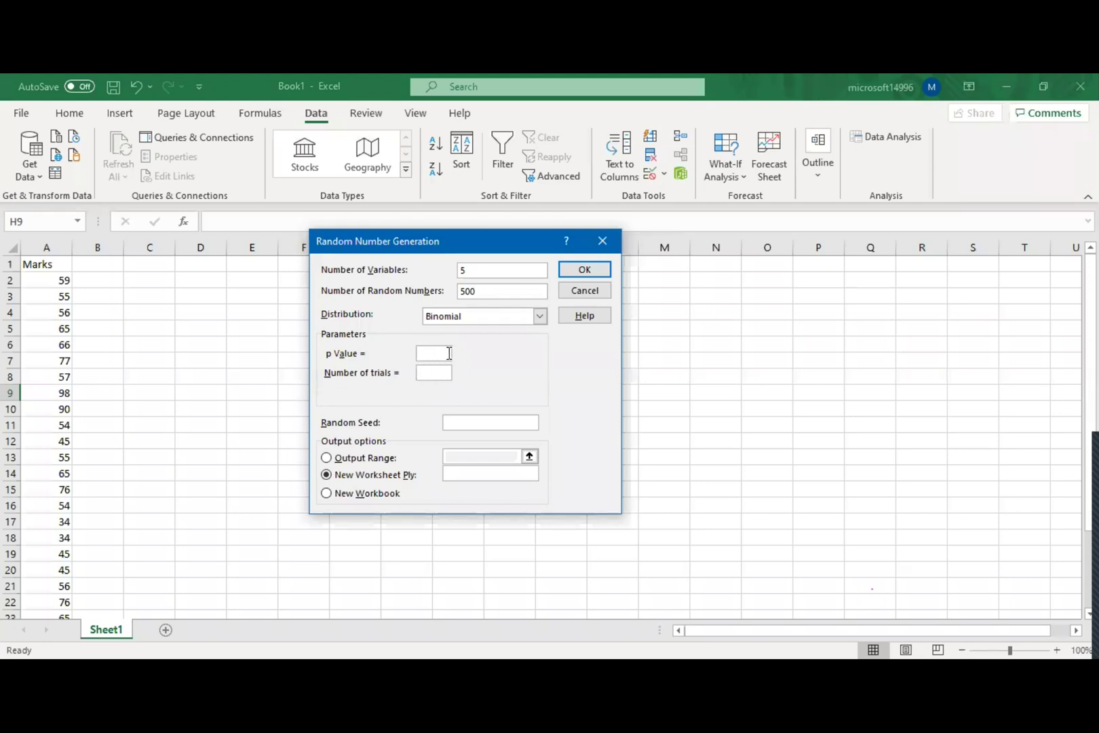
click(805, 342)
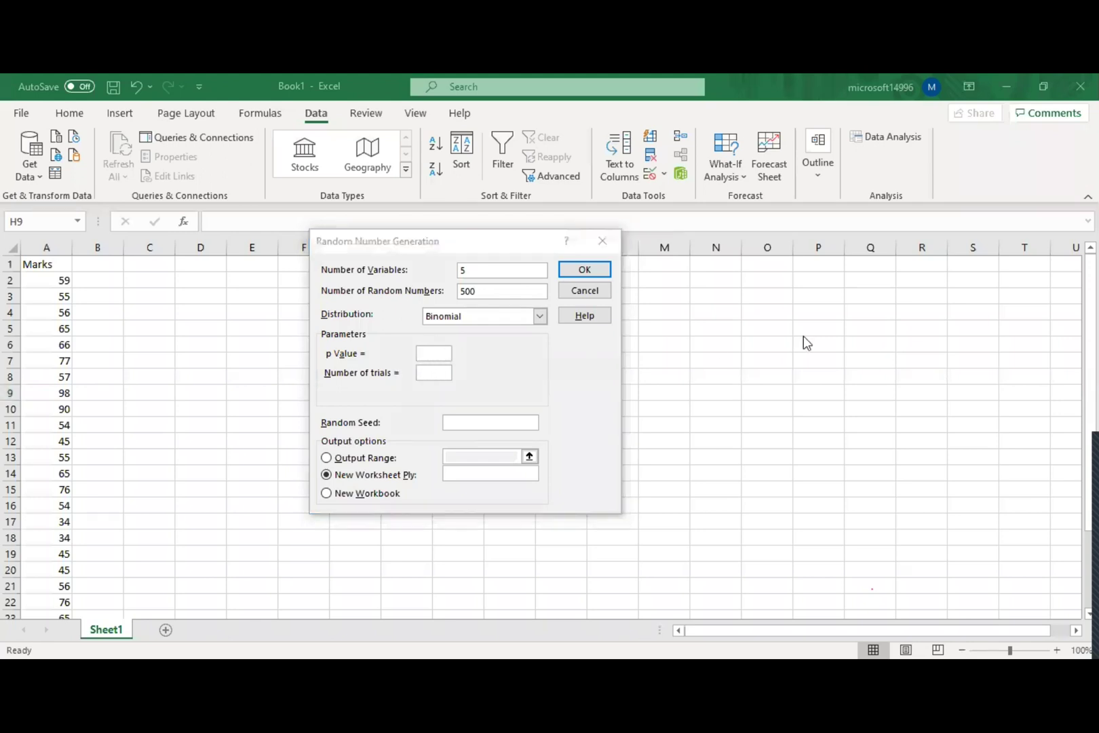
Generate Normal numbers with mean 5 and standard deviation 2 on a new worksheet.
click(517, 321)
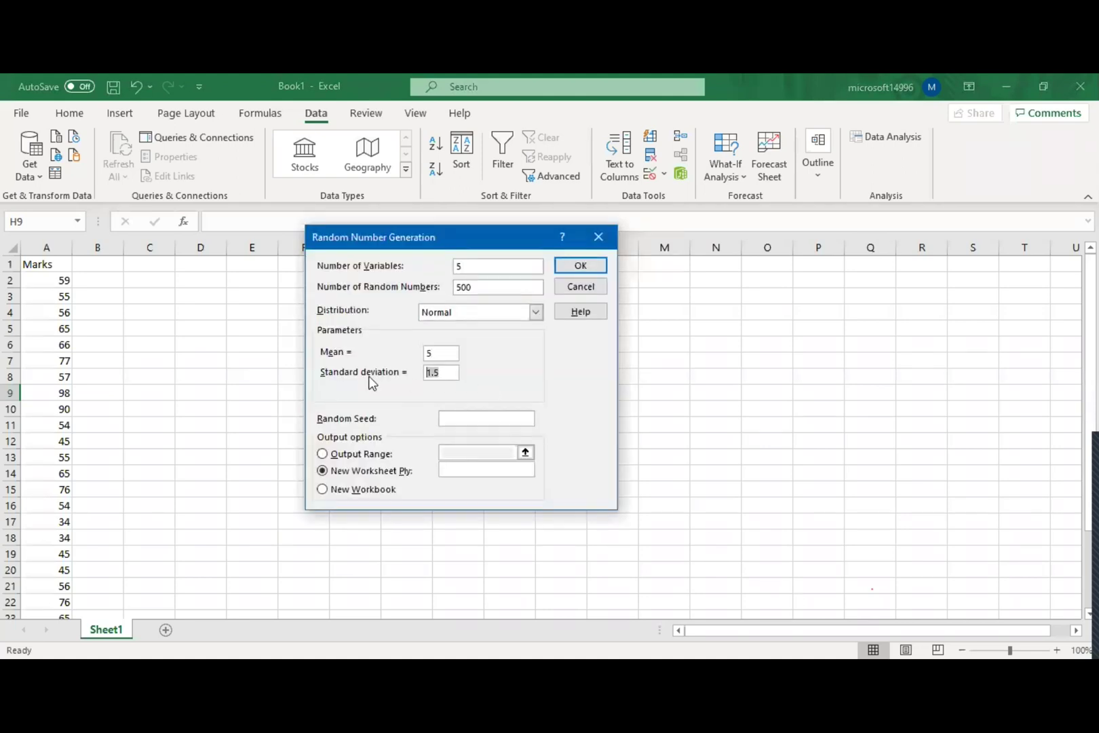
text(2)
click(564, 267)
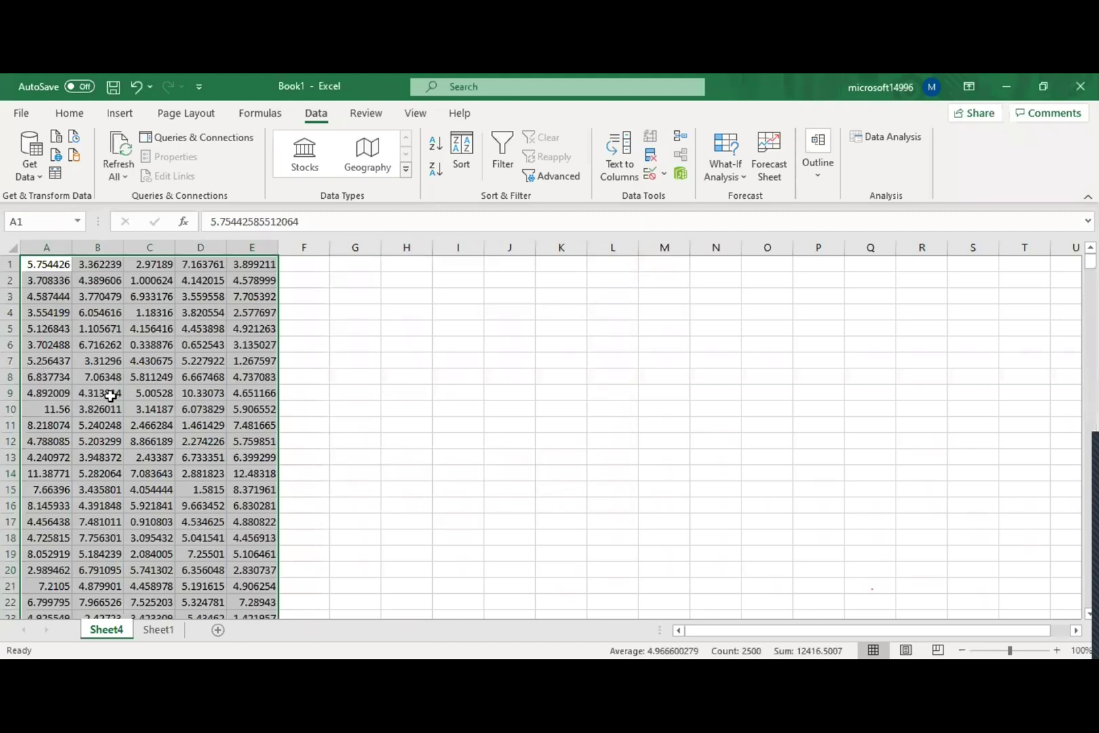
Confirm the generated numbers reach row 500, then bring up the Data Analysis tools.
click(57, 366)
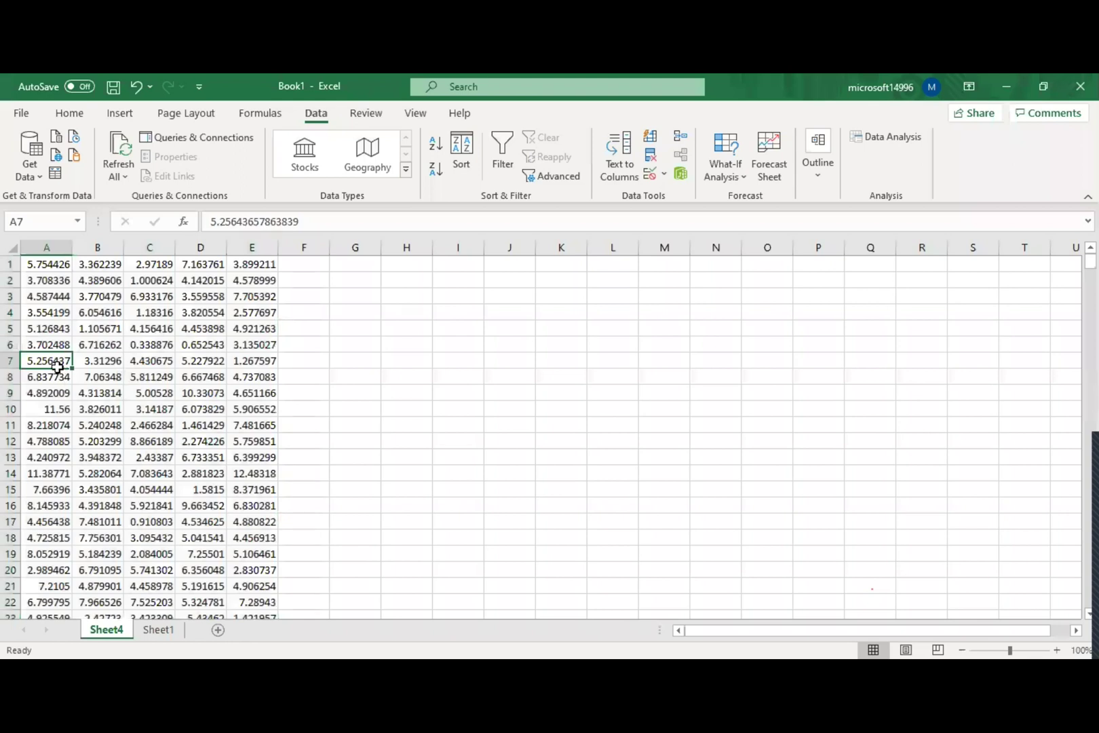
key(ctrl+Down)
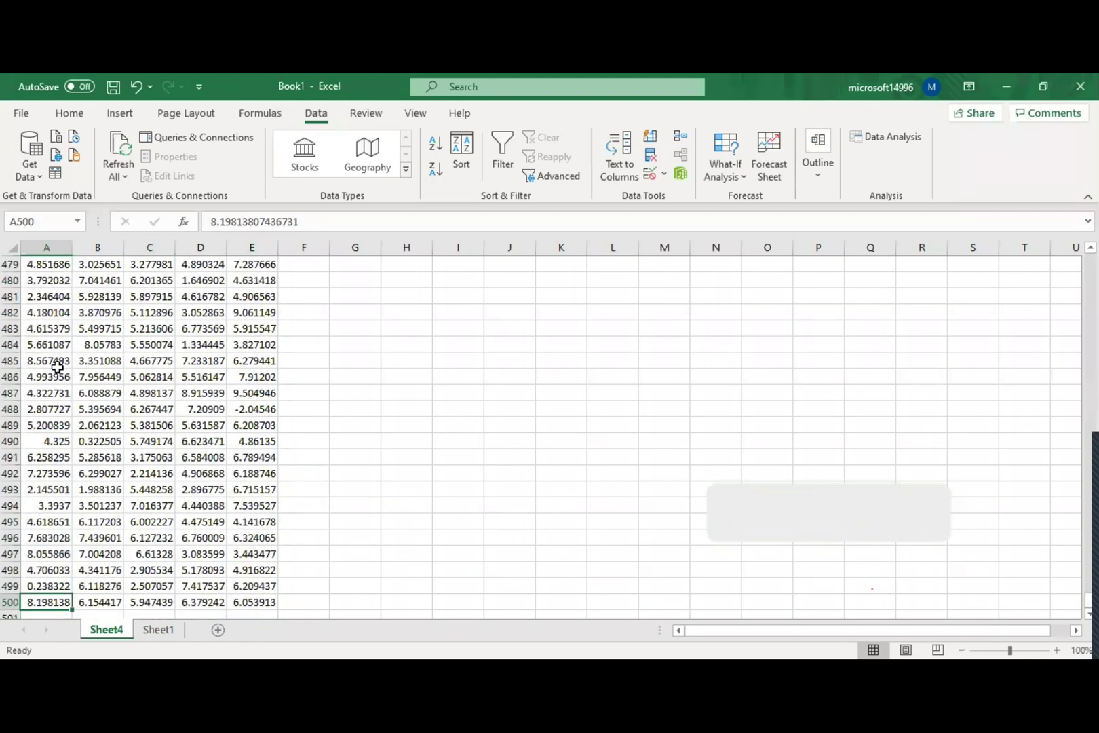
key(ctrl+Up)
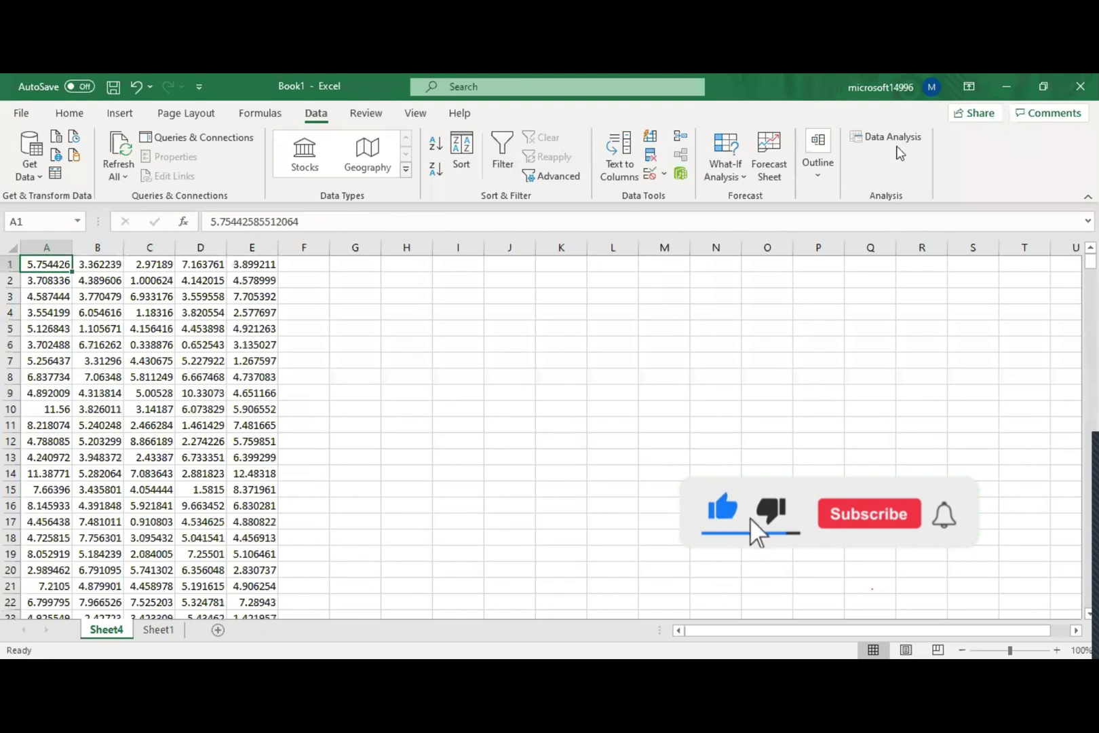
click(896, 148)
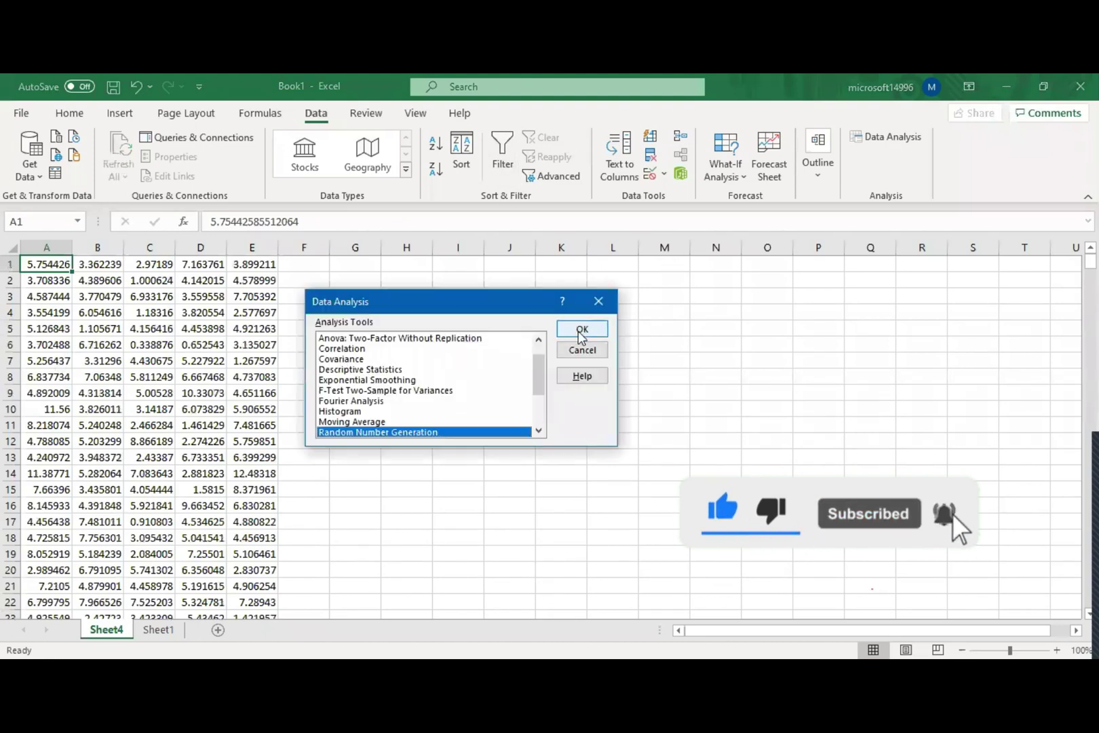
Run Descriptive Statistics with summary statistics on $A$1:$E$500, output to a new sheet.
click(427, 370)
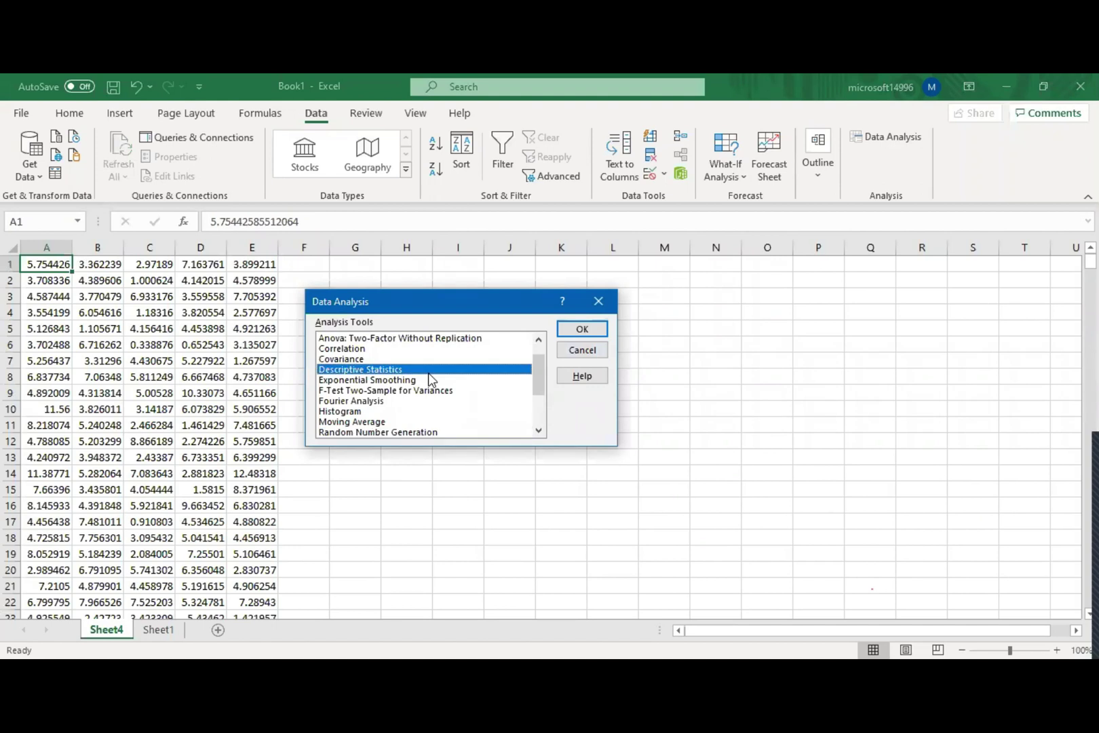
click(582, 330)
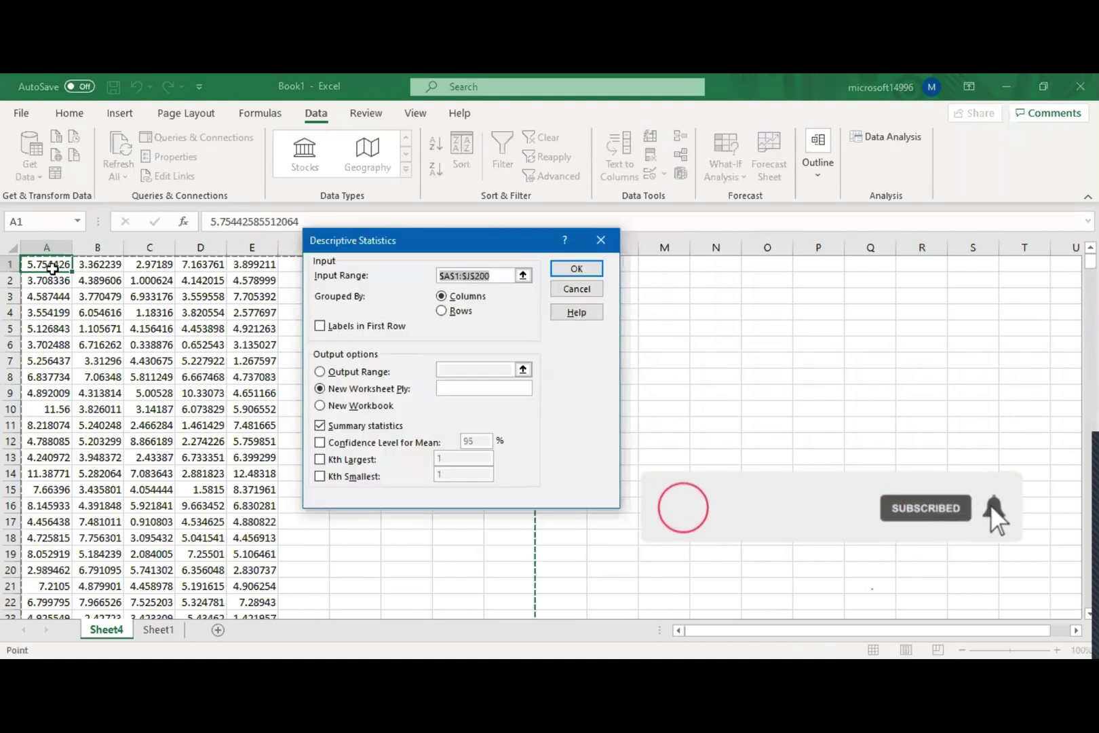
click(52, 269)
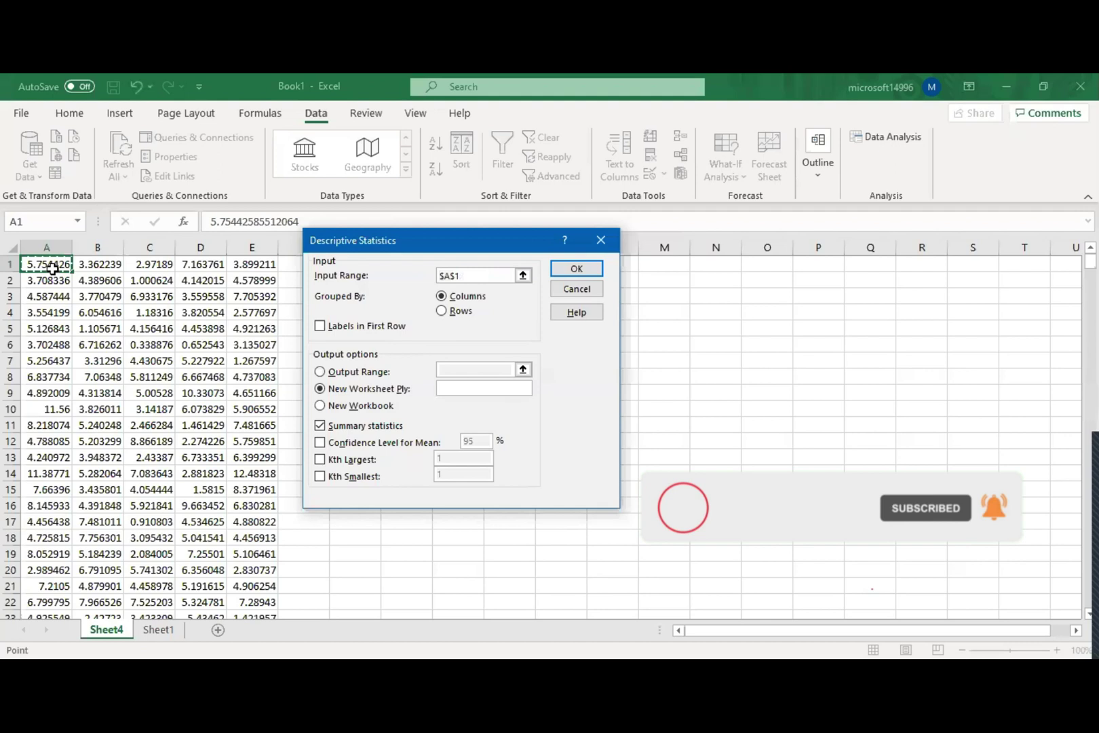
key(ctrl+shift+Right)
key(ctrl+shift+Down)
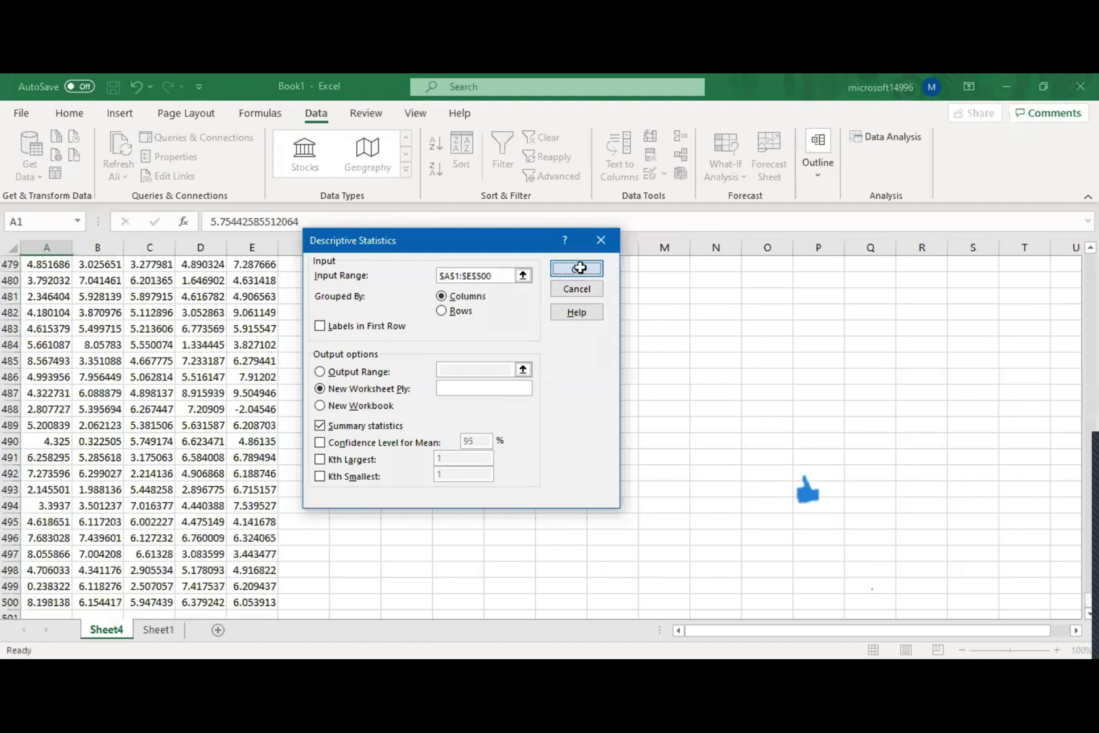
click(579, 268)
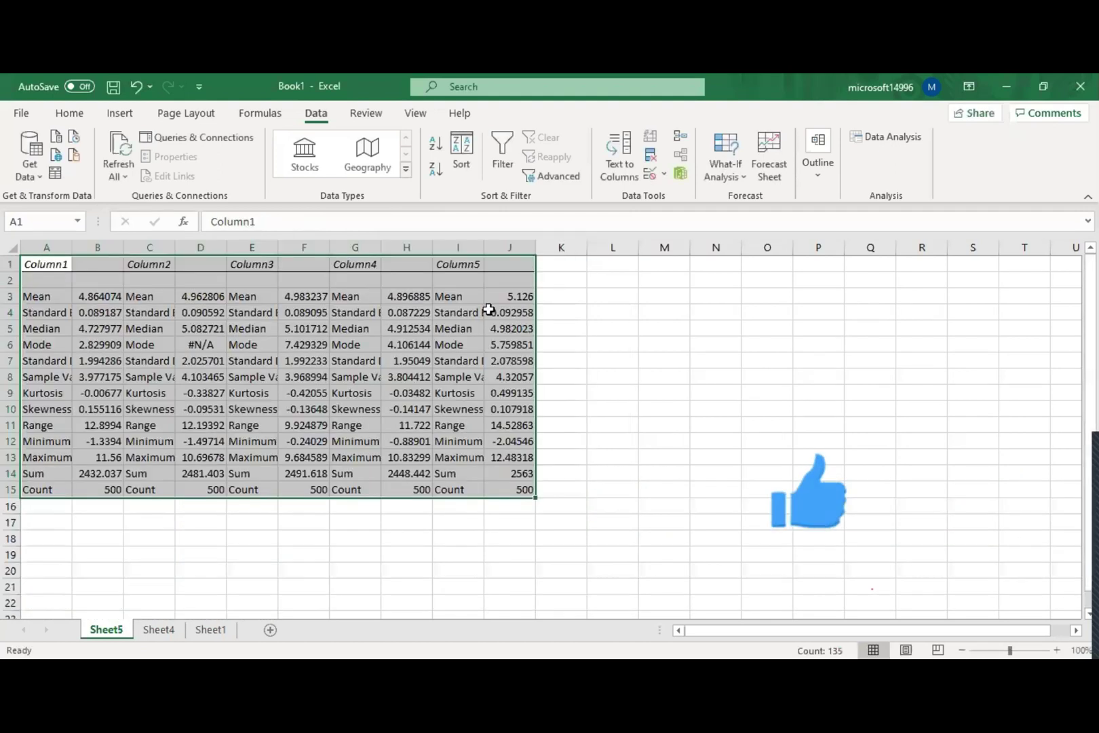
Autofit the label columns, then inspect Column1's mean and standard deviation.
double_click(72, 247)
click(148, 329)
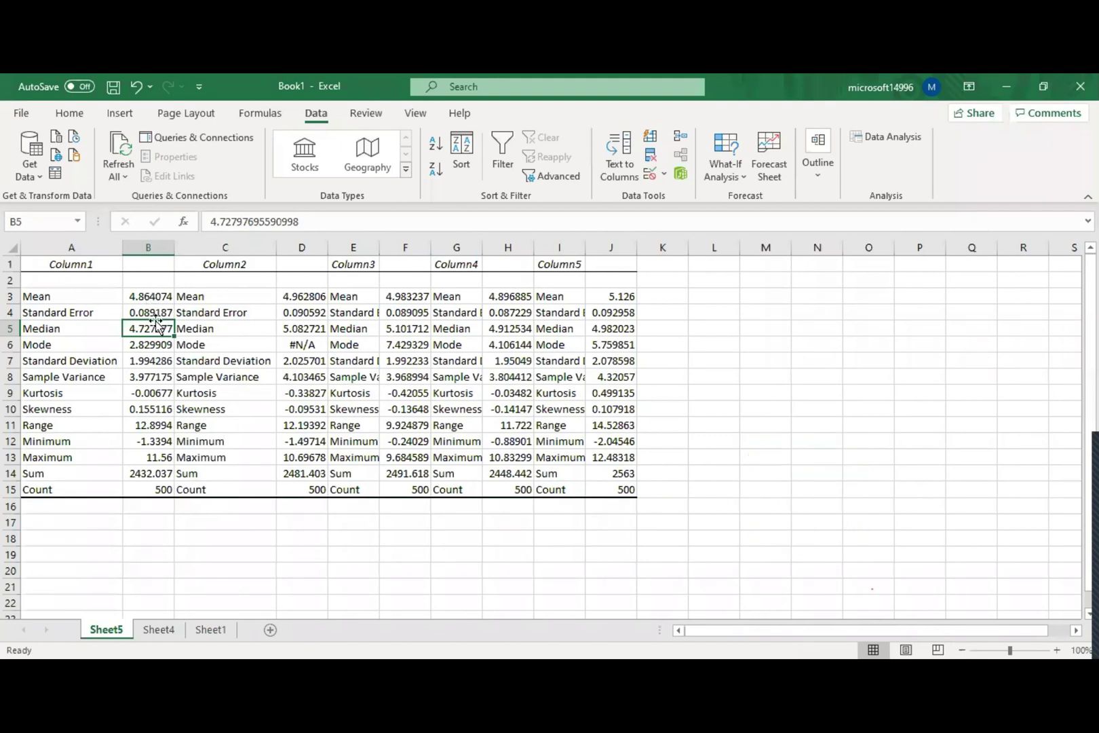
click(151, 359)
click(154, 294)
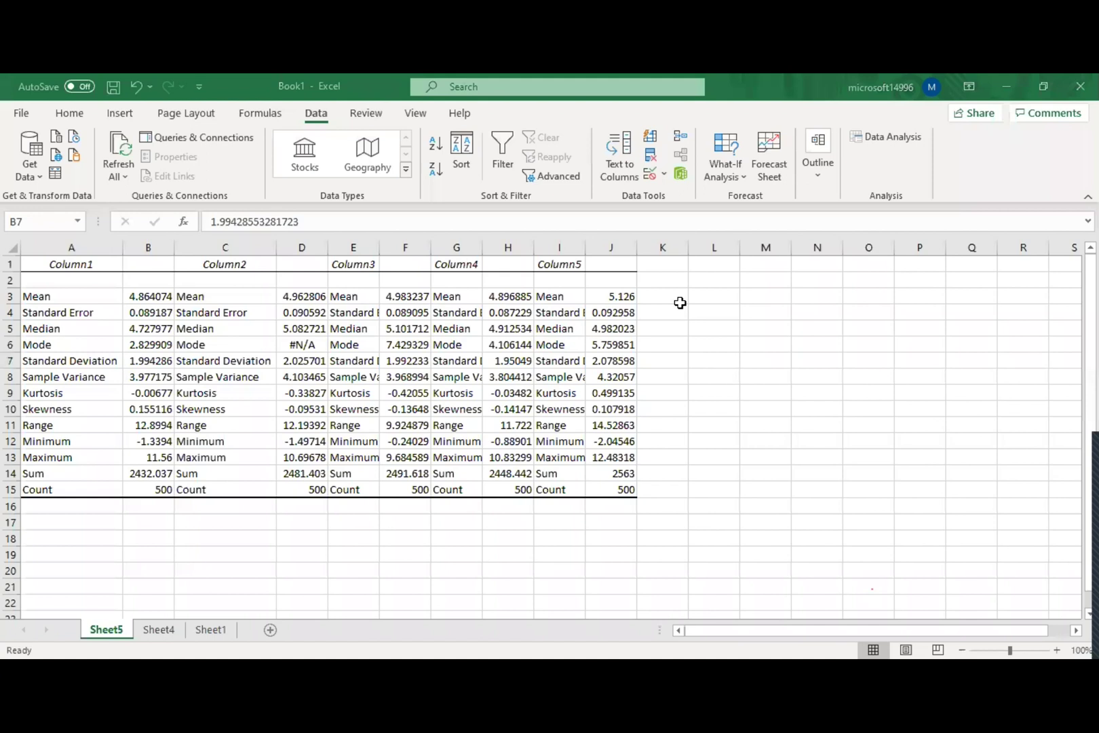
click(152, 367)
click(143, 298)
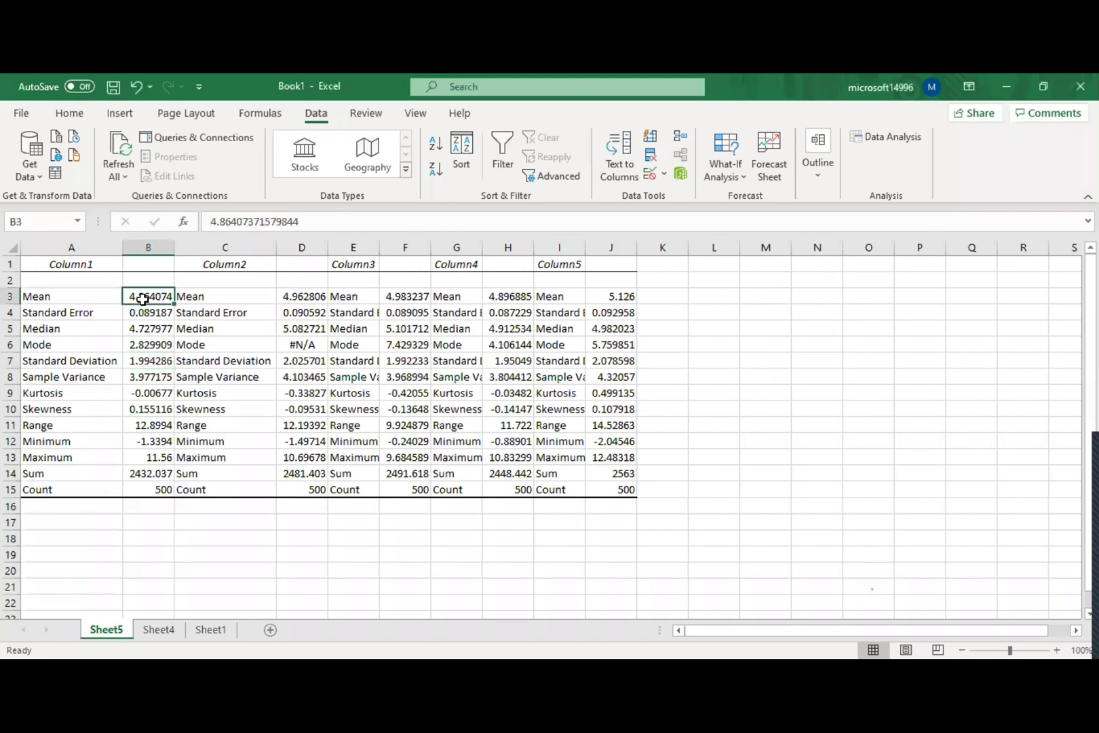